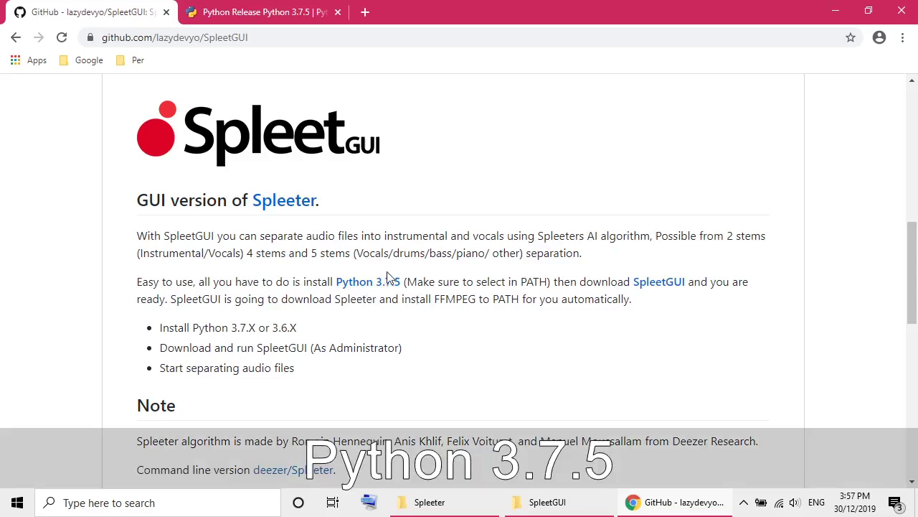
# - Switch to the python.org Python 3.7.5 release page and scroll through it
pyautogui.click(286, 15)
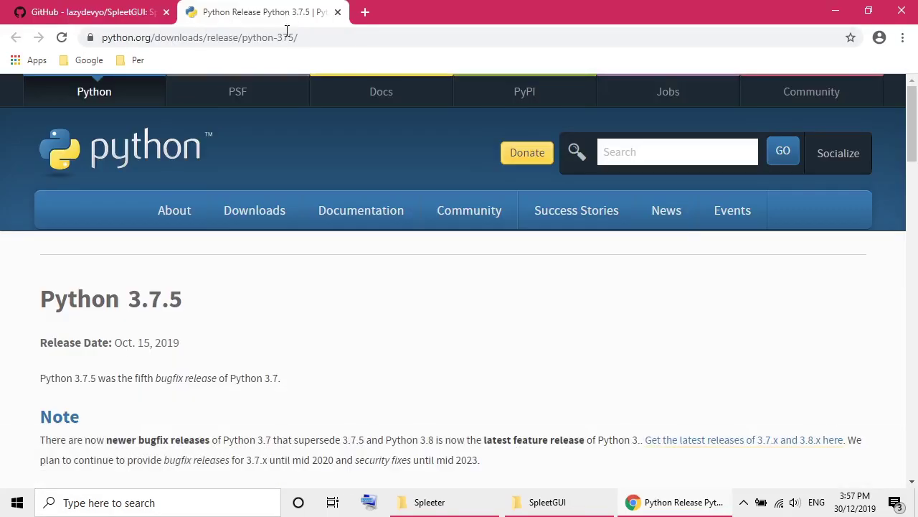
pyautogui.scroll(-2, 880, 323)
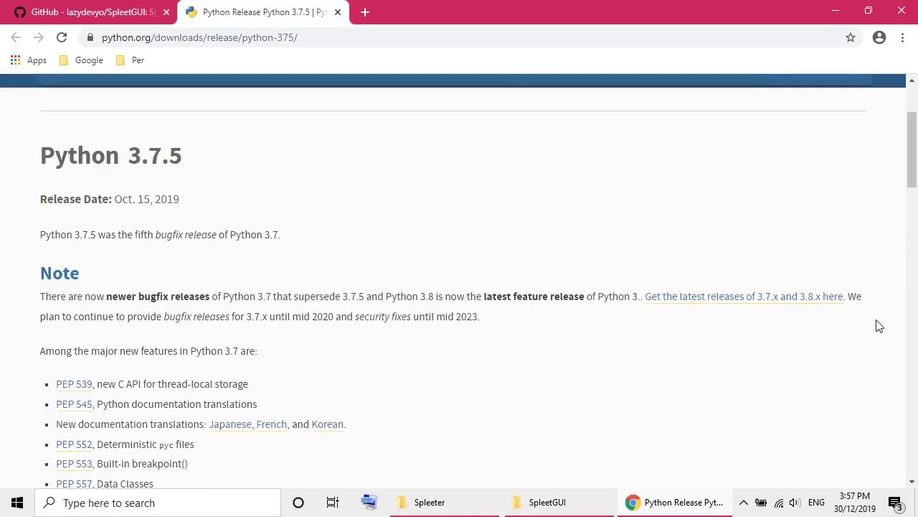
pyautogui.scroll(1, 880, 327)
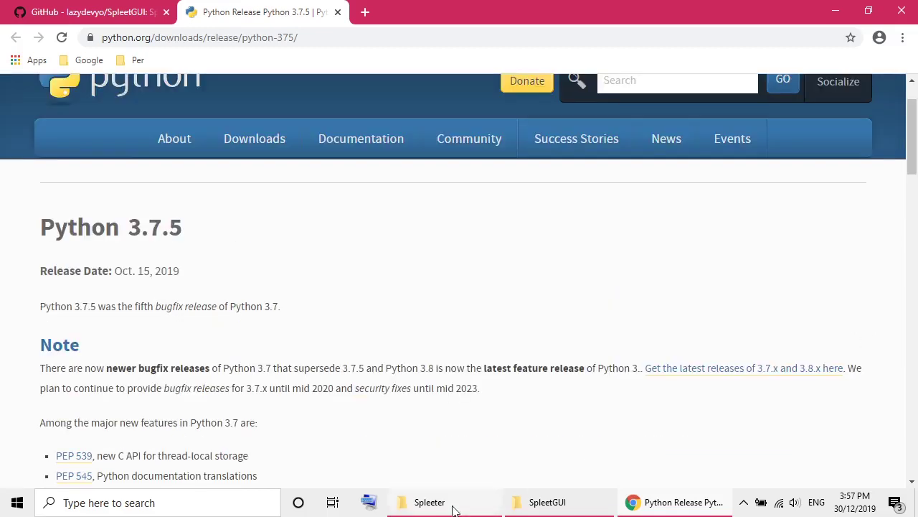
# - Install Python 3.7.5 from python-3.7.5-amd64.exe with 'Add Python 3.7 to PATH' ticked
pyautogui.click(480, 506)
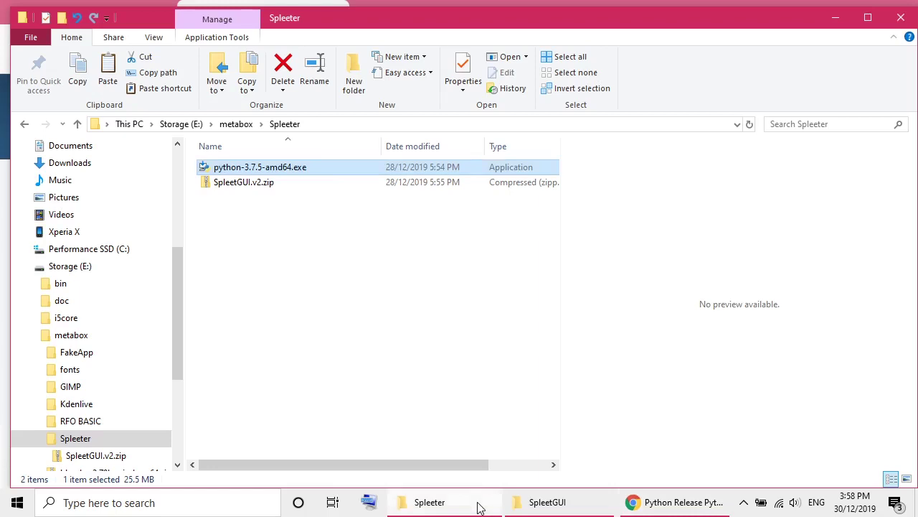
pyautogui.doubleClick(308, 167)
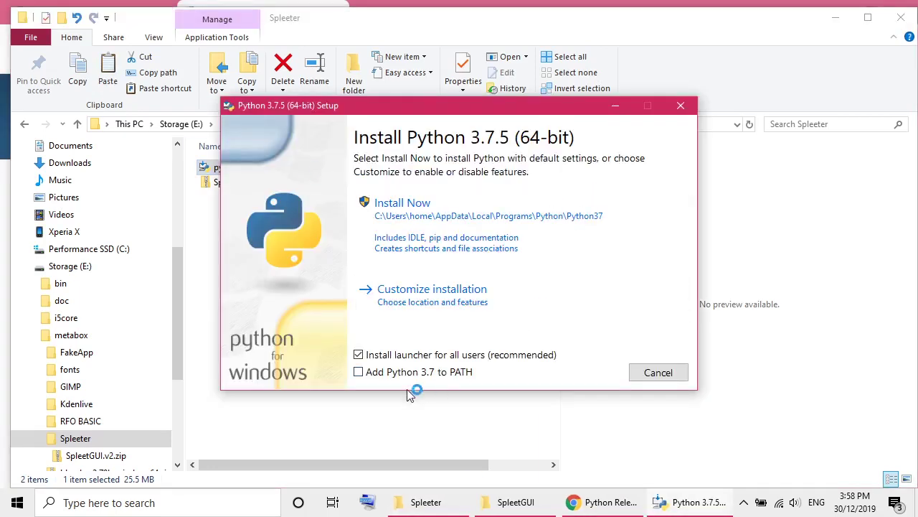
pyautogui.click(358, 372)
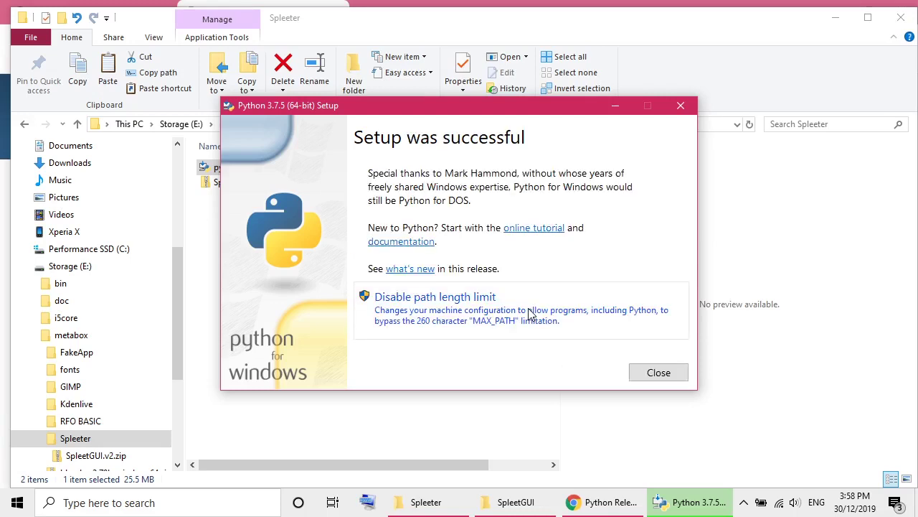
pyautogui.click(659, 374)
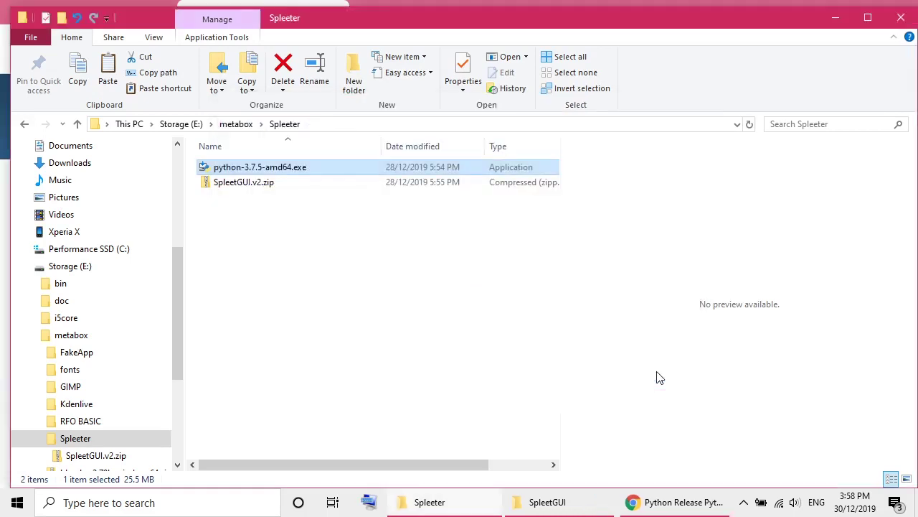
# - Select SpleetGUI.v2.zip and check the SpleetGUI GitHub page in Chrome
pyautogui.click(230, 188)
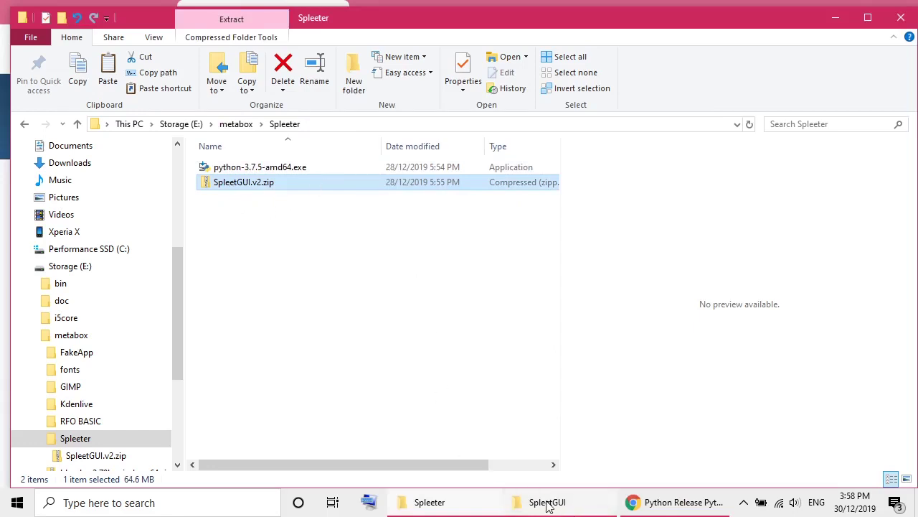
pyautogui.click(486, 501)
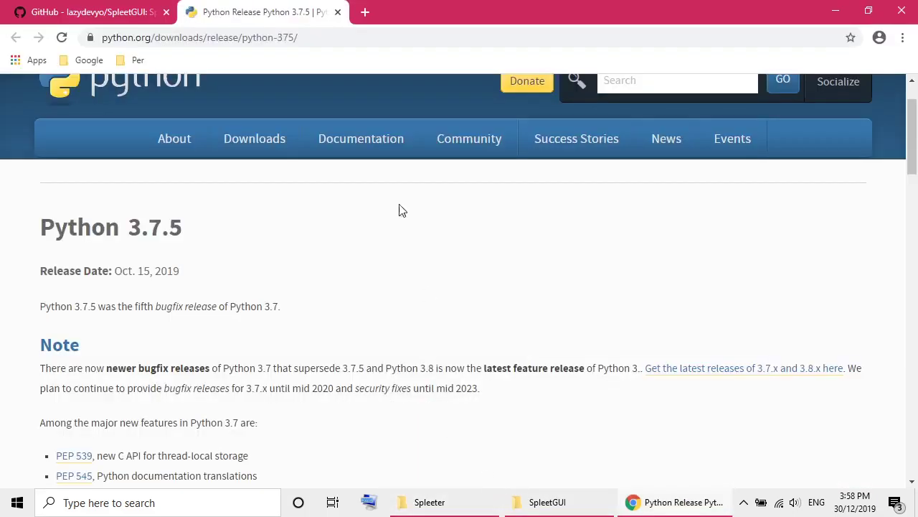
pyautogui.click(122, 15)
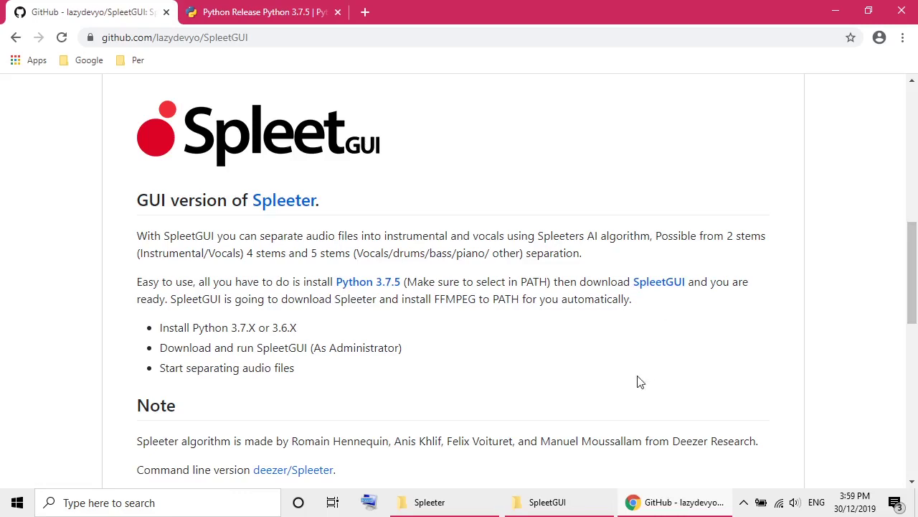
# - Select SpleetGUI.exe in the extracted SpleetGUI folder, glancing back at the GitHub page
pyautogui.click(536, 499)
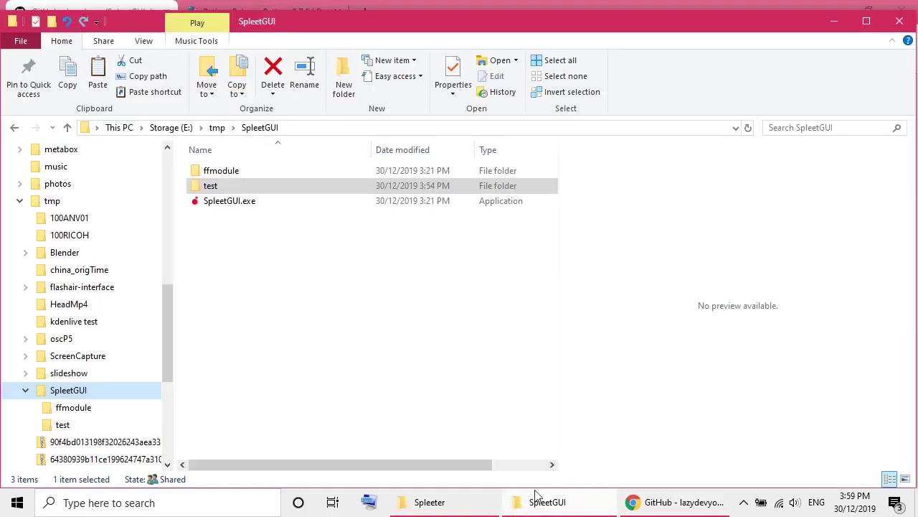
pyautogui.click(230, 205)
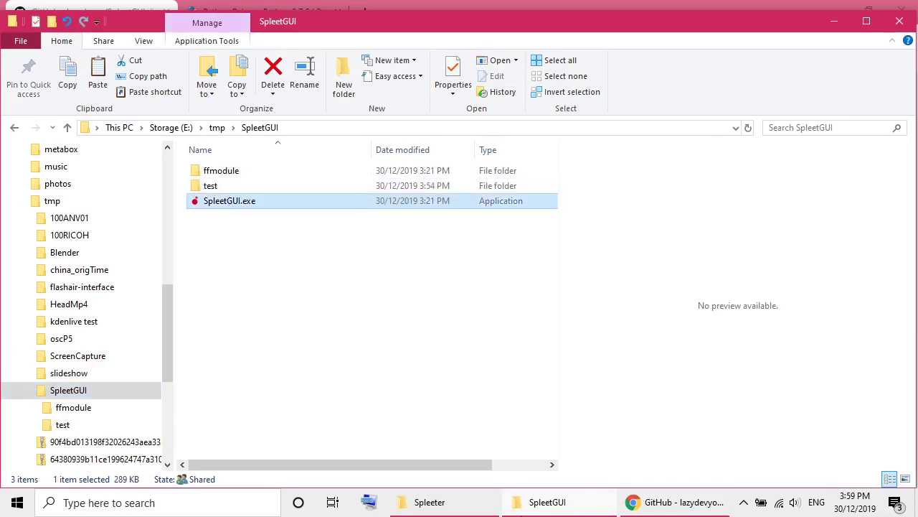
pyautogui.click(685, 504)
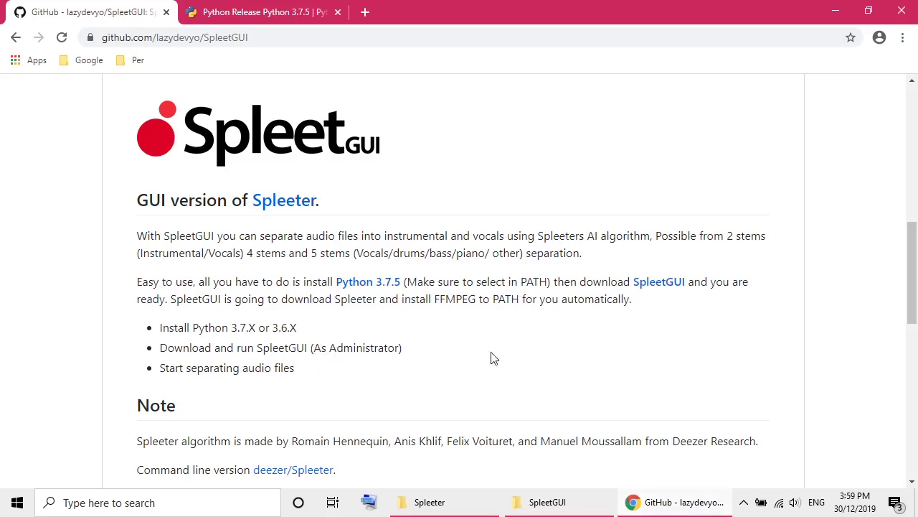
pyautogui.click(543, 502)
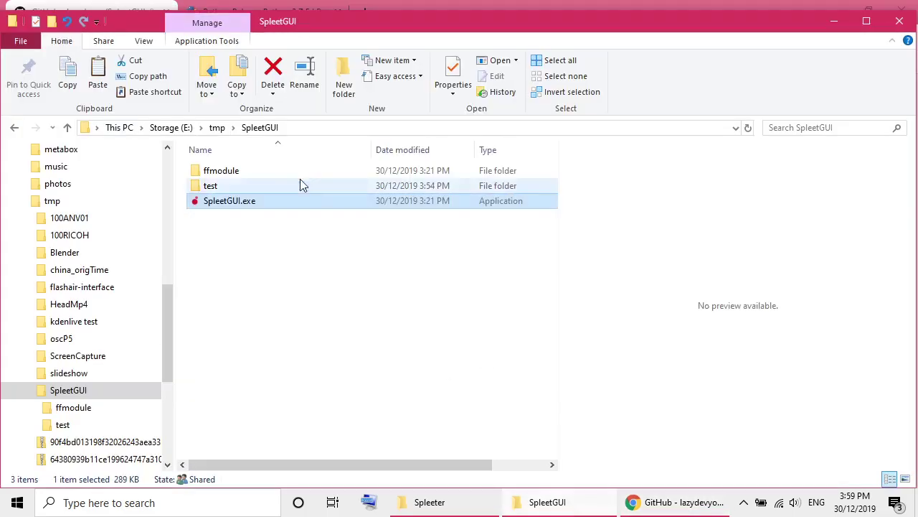
# - Launch SpleetGUI.exe using Run as administrator
pyautogui.rightClick(298, 206)
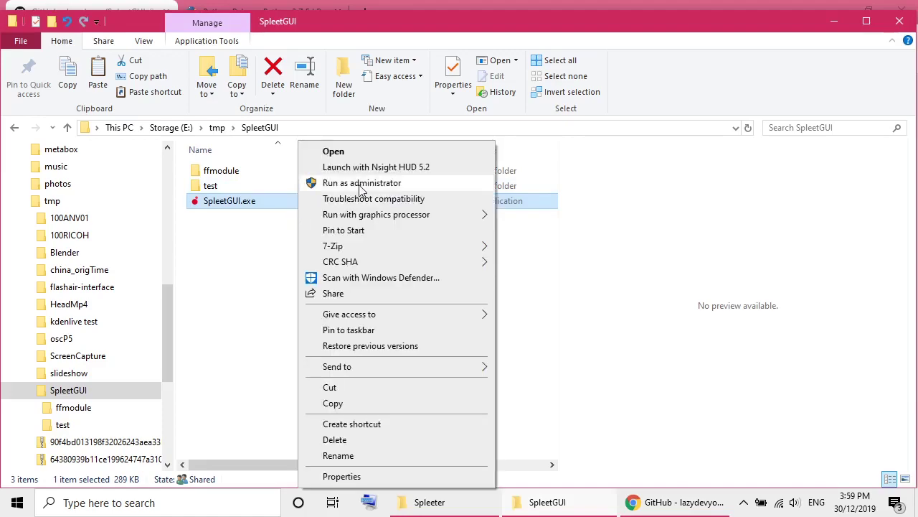
pyautogui.click(431, 182)
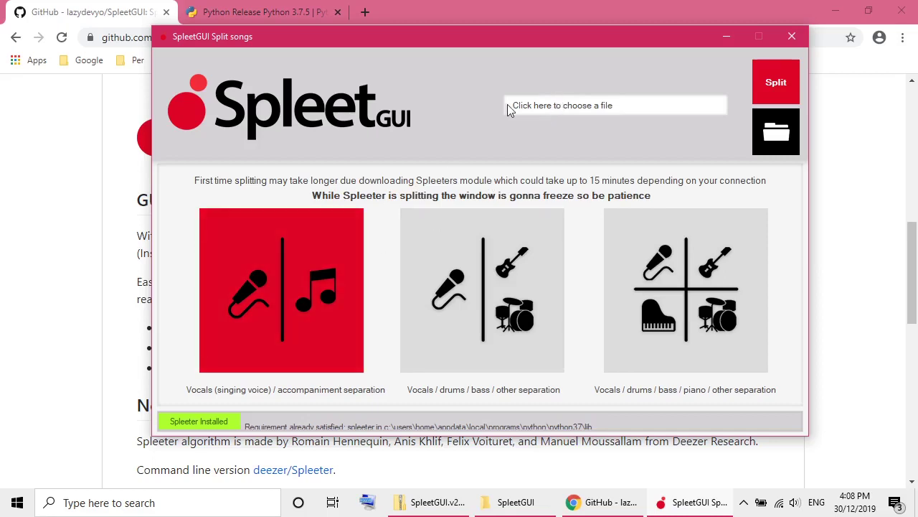
# - Load the Chinese mp3 from E:\tmp\SpleetGUI\test as SpleetGUI's input song
pyautogui.click(530, 105)
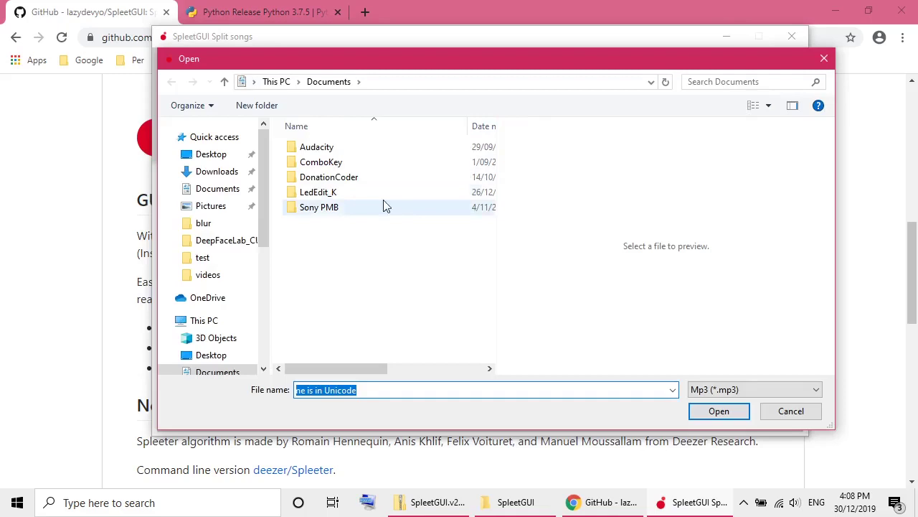
pyautogui.moveTo(267, 204); pyautogui.dragTo(255, 326)
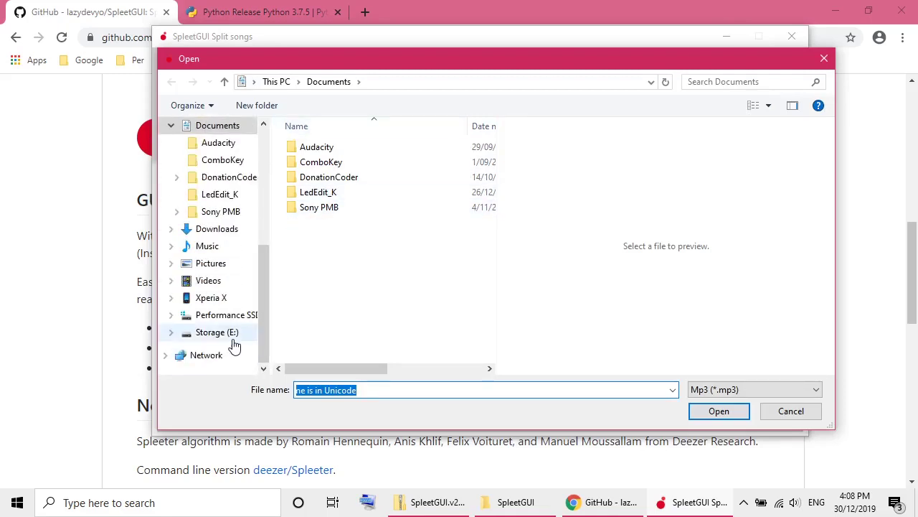
pyautogui.click(231, 334)
pyautogui.doubleClick(322, 242)
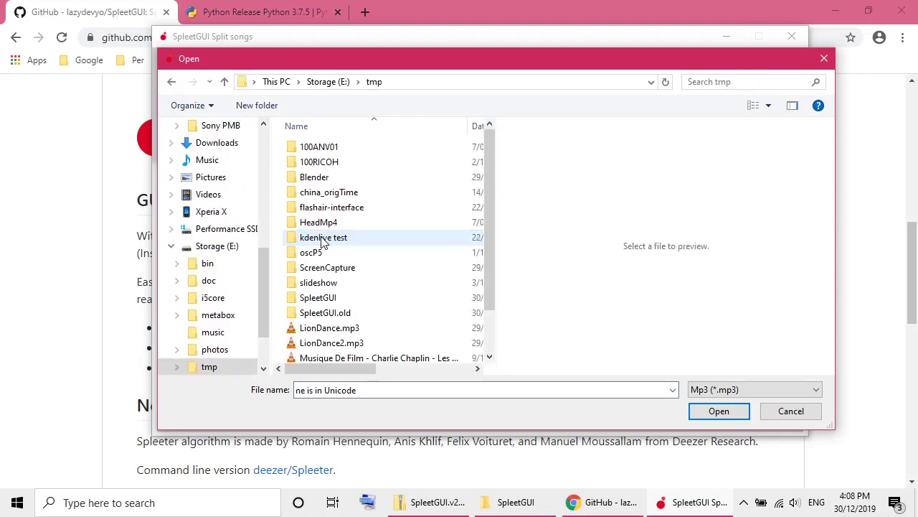
pyautogui.doubleClick(305, 297)
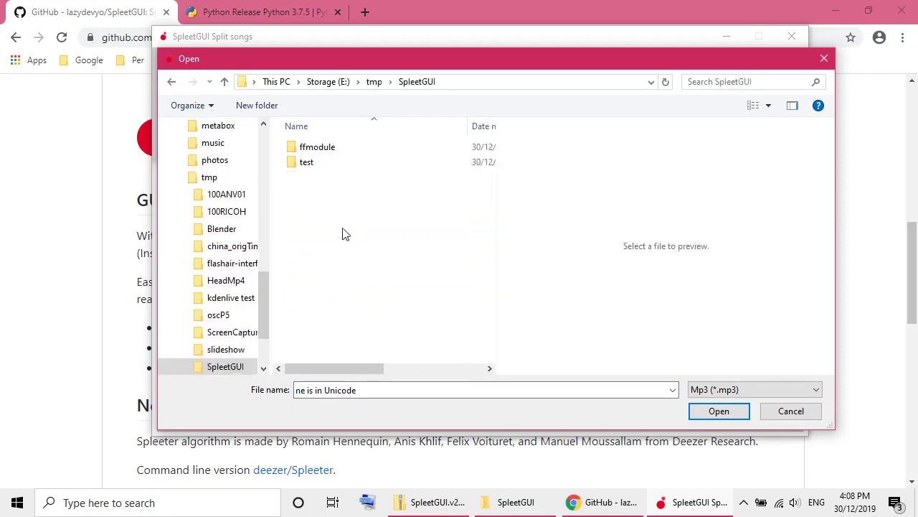
pyautogui.doubleClick(329, 164)
pyautogui.doubleClick(336, 163)
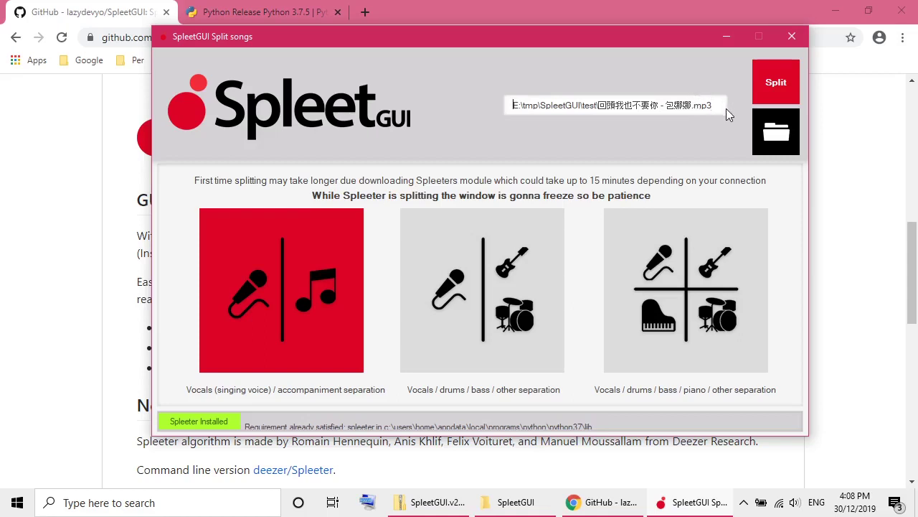
# - Start splitting and set E:\tmp\SpleetGUI\test as the output folder
pyautogui.click(776, 86)
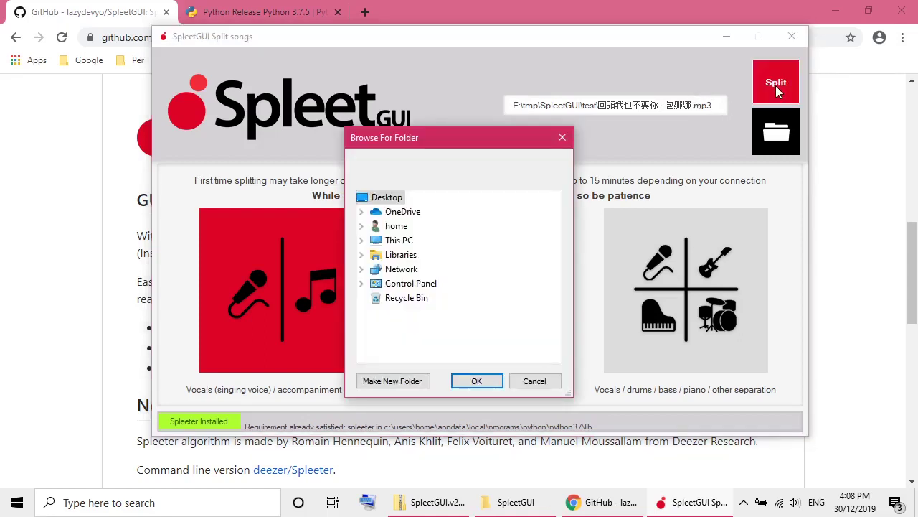
pyautogui.click(398, 241)
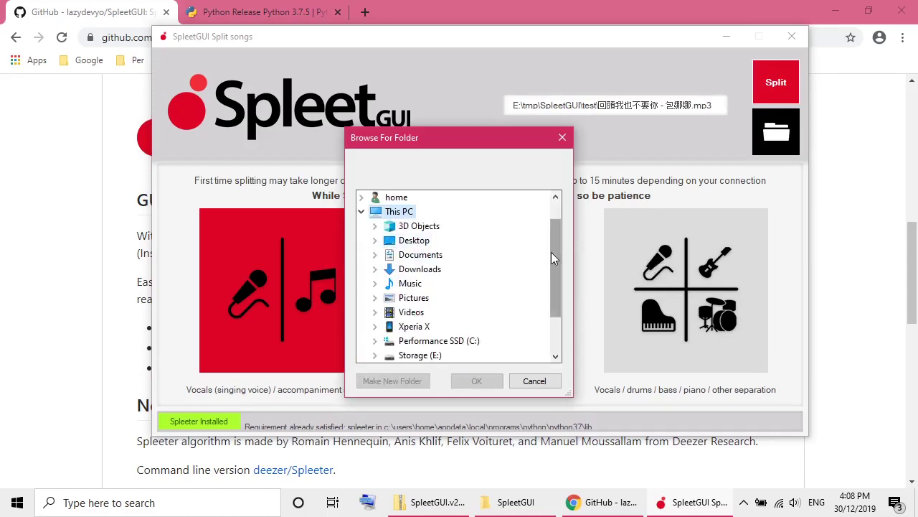
pyautogui.click(467, 343)
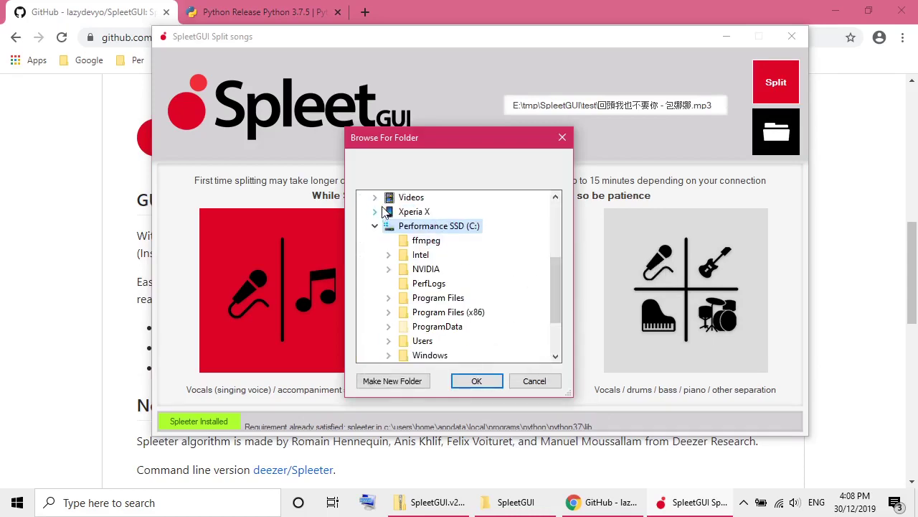
pyautogui.click(379, 227)
pyautogui.click(444, 297)
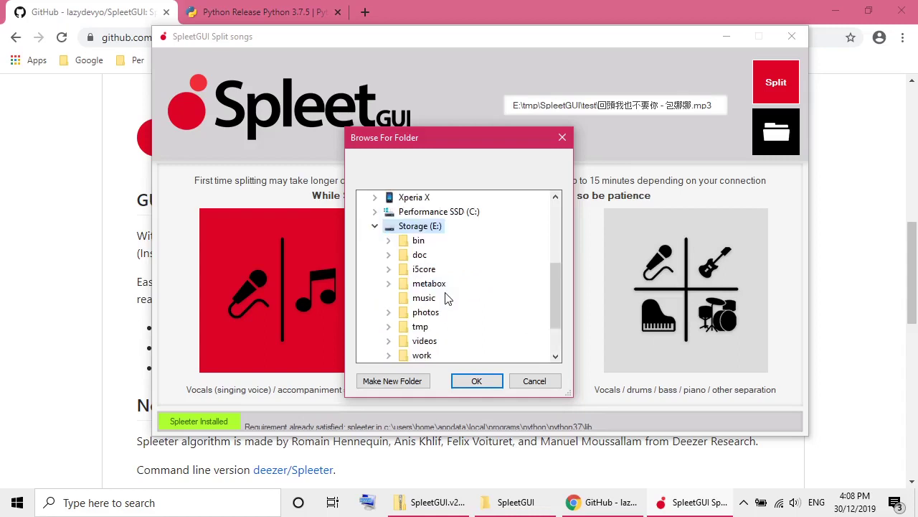
pyautogui.click(429, 327)
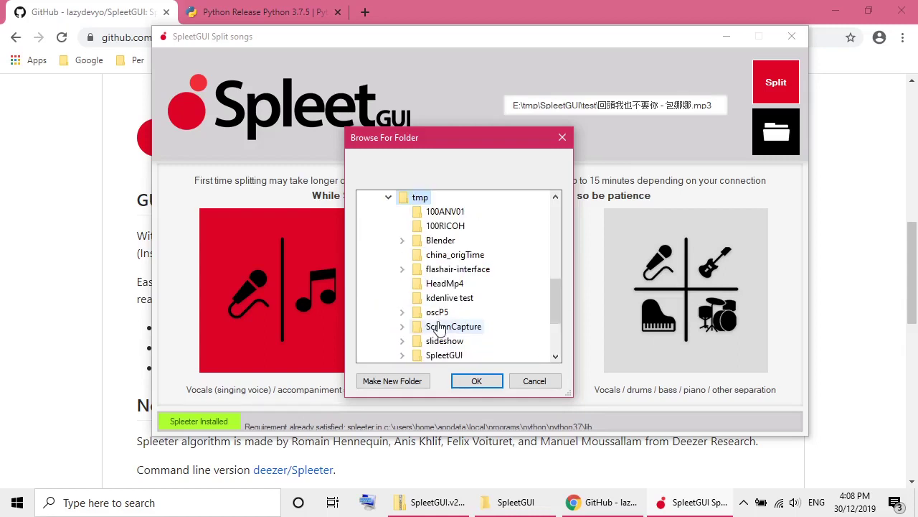
pyautogui.click(441, 357)
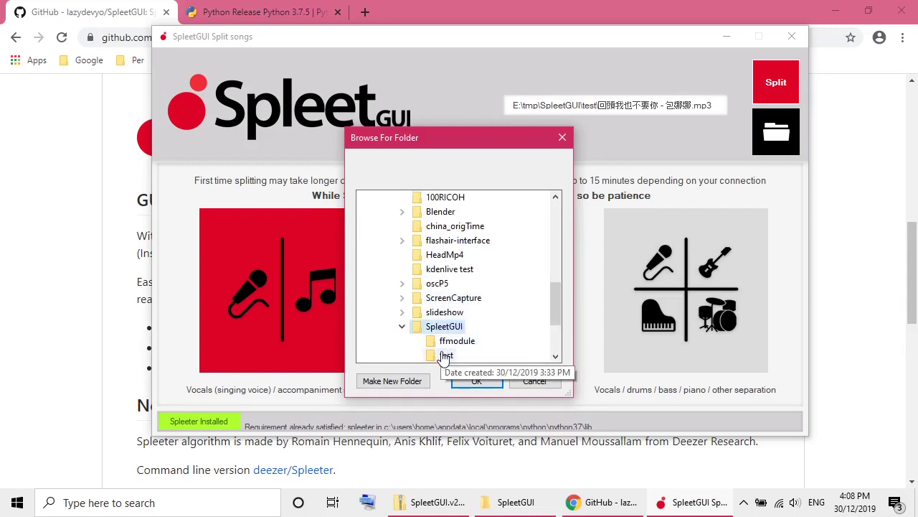
pyautogui.click(443, 355)
pyautogui.click(477, 382)
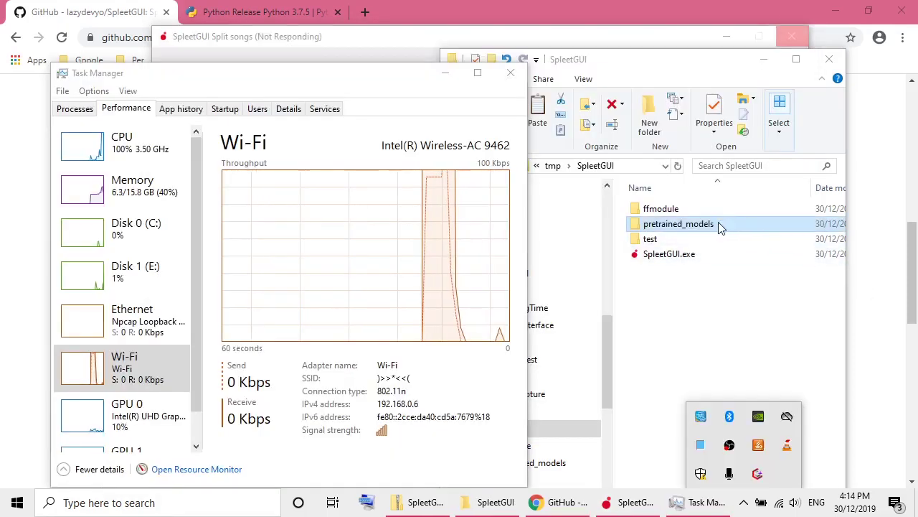
# - Wait for Spleeter to finish the vocals/accompaniment split while checking the folder and Task Manager
pyautogui.click(720, 229)
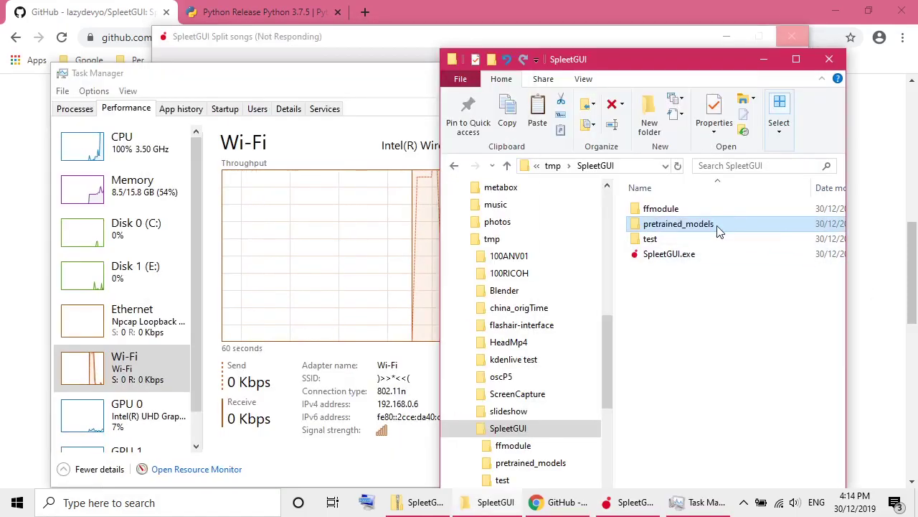
pyautogui.click(387, 75)
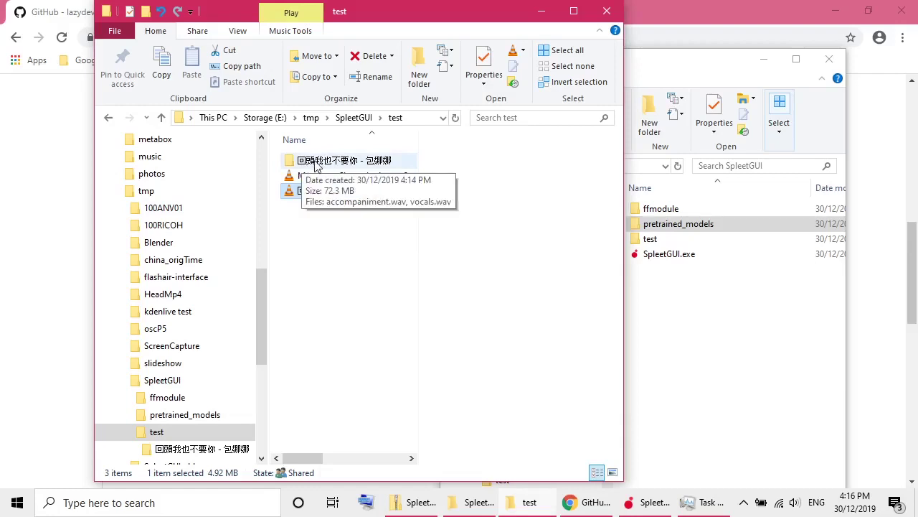
# - Open the 回頭我也不要你 - 包娜娜 output folder and minimize the browser
pyautogui.doubleClick(373, 162)
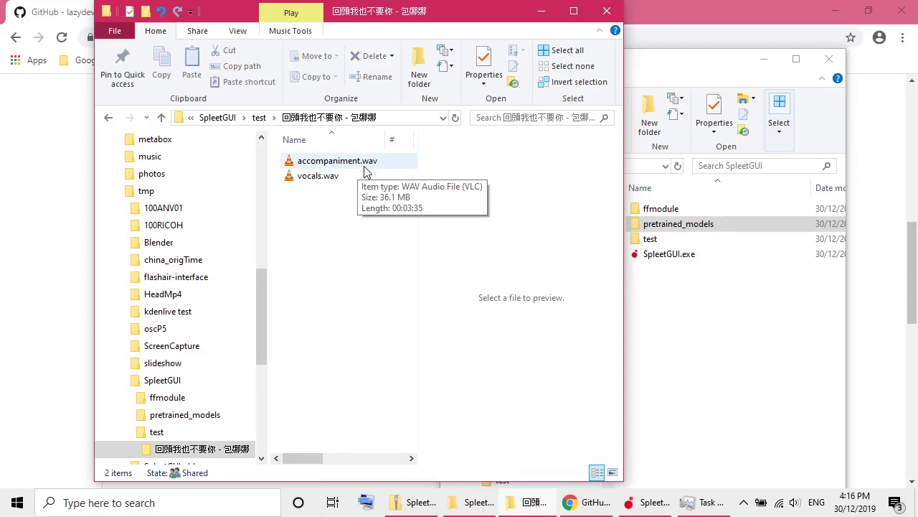
pyautogui.click(835, 22)
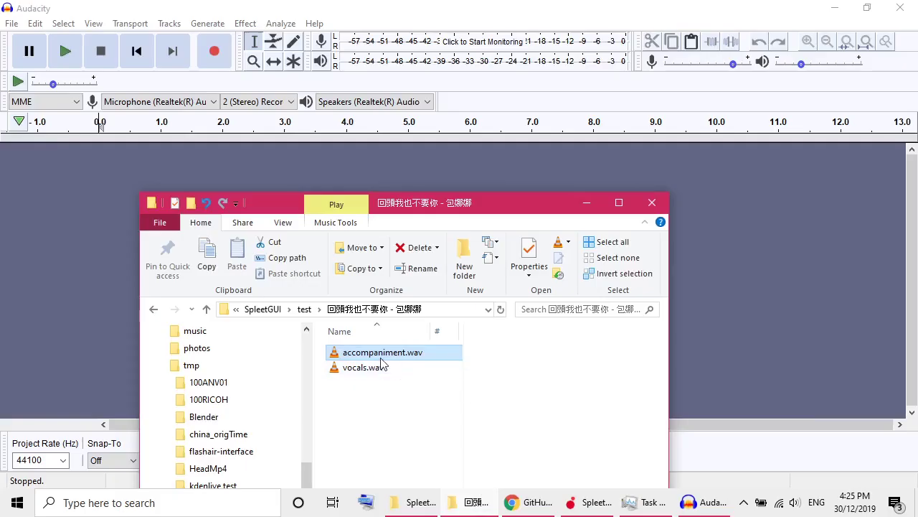
# - Drag accompaniment.wav into Audacity as a stereo track
pyautogui.moveTo(335, 355); pyautogui.dragTo(349, 177)
pyautogui.click(587, 203)
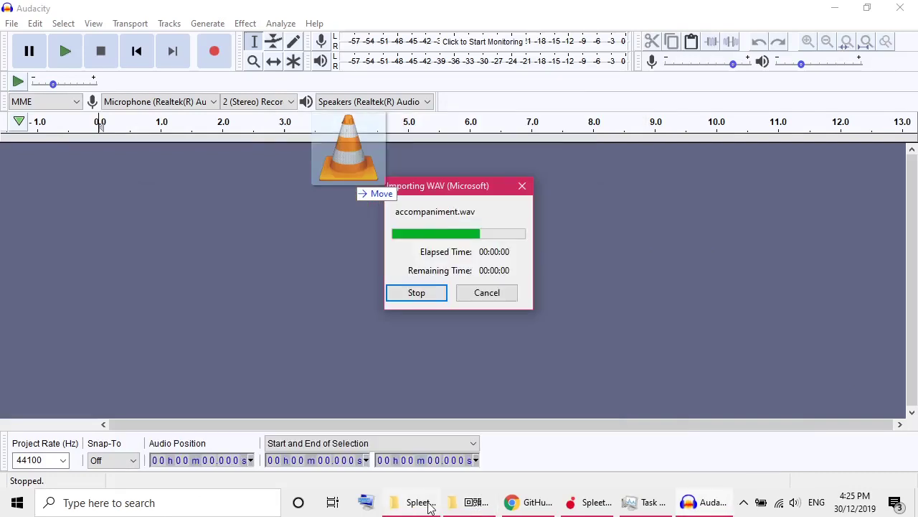
pyautogui.click(422, 507)
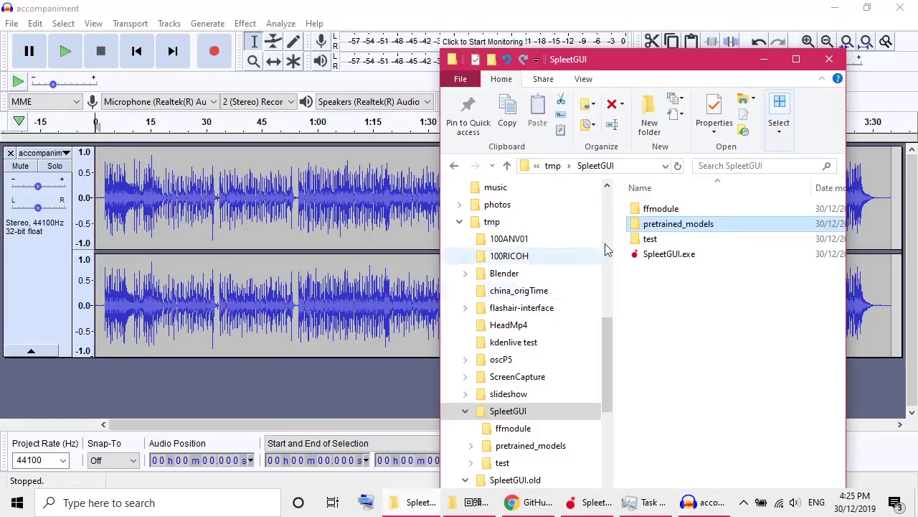
# - Drag vocals.wav into Audacity as a second track and confirm the import
pyautogui.hotkey('alt', 'Tab')
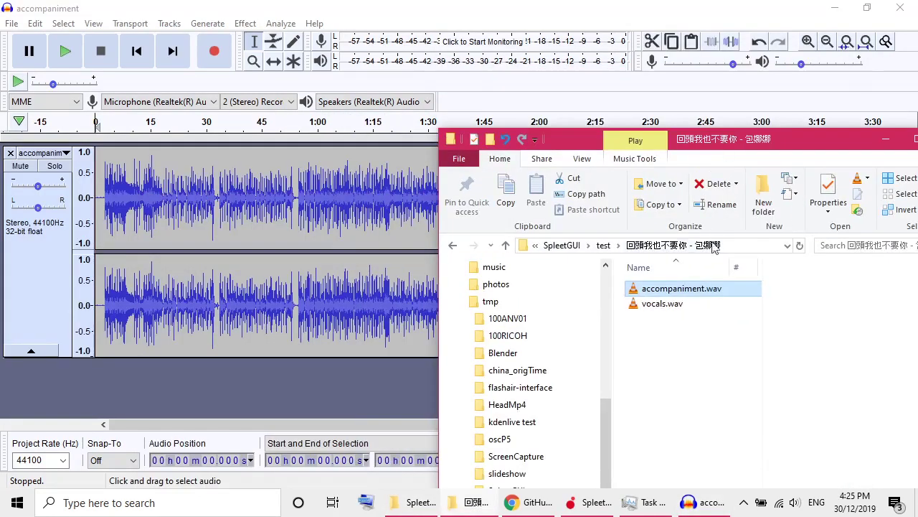
pyautogui.click(656, 307)
pyautogui.moveTo(656, 310); pyautogui.dragTo(300, 387)
pyautogui.click(526, 352)
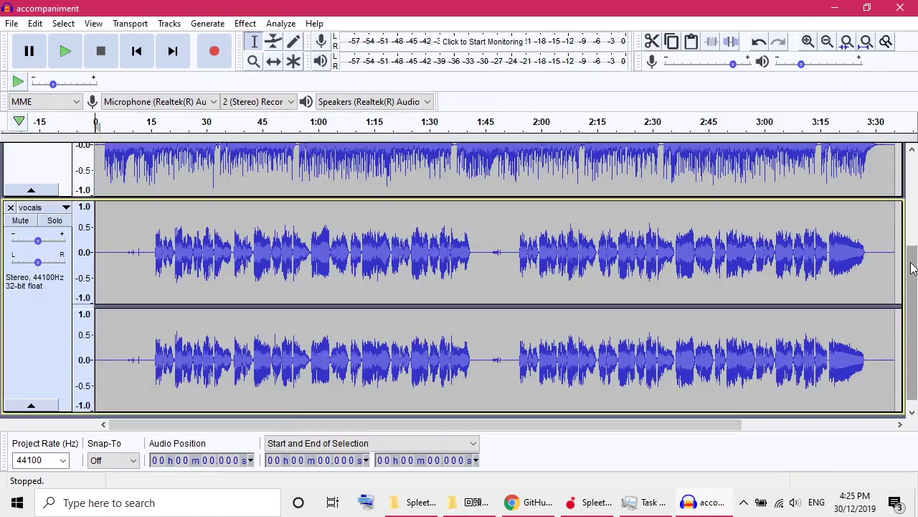
pyautogui.moveTo(913, 255); pyautogui.dragTo(913, 191)
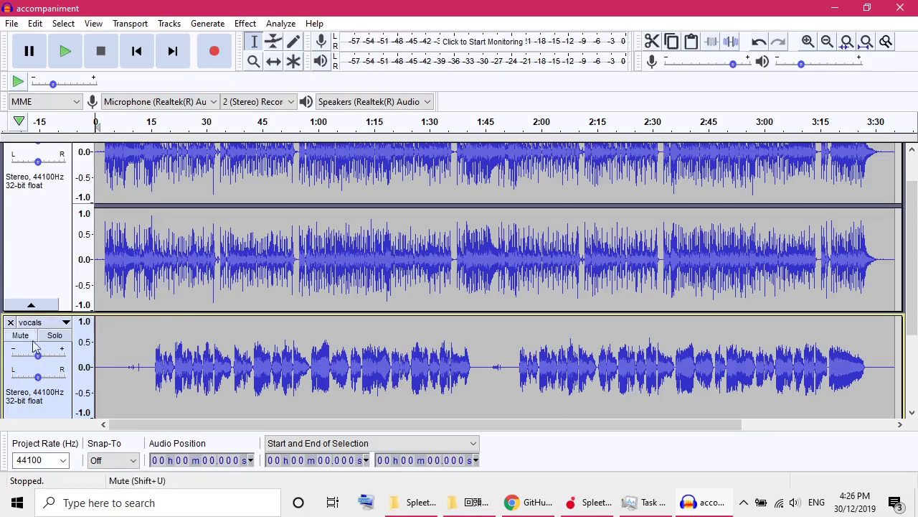
# - Quick-Play from about 0:15, then solo the vocals track to hear only the voice
pyautogui.click(141, 129)
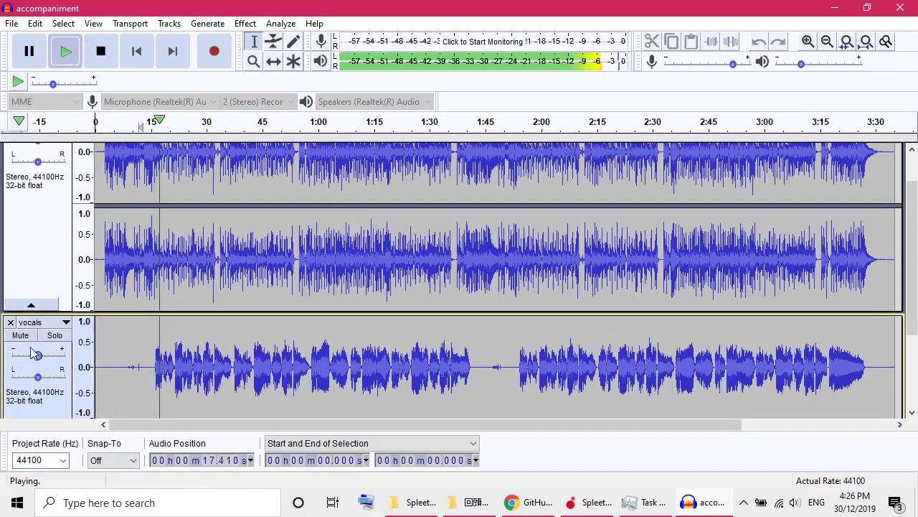
pyautogui.click(55, 336)
pyautogui.scroll(-3, 55, 337)
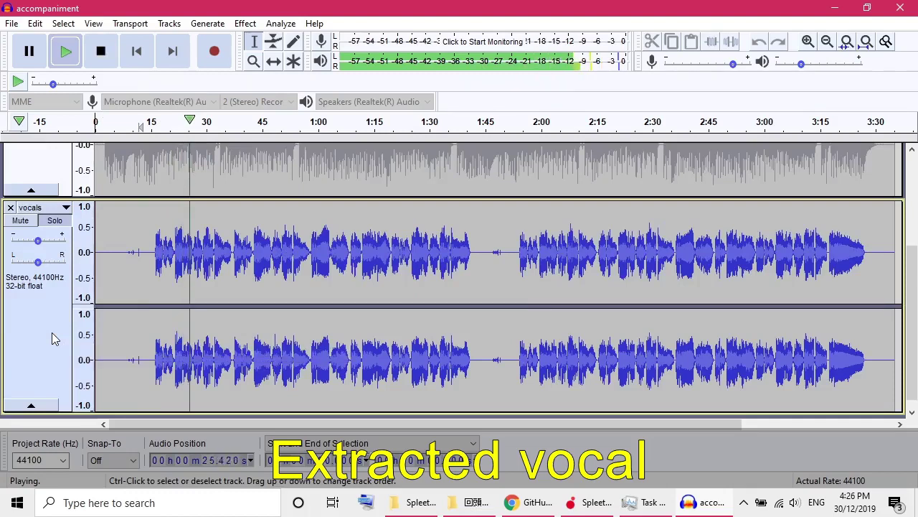
pyautogui.scroll(1, 182, 346)
pyautogui.scroll(1, 241, 304)
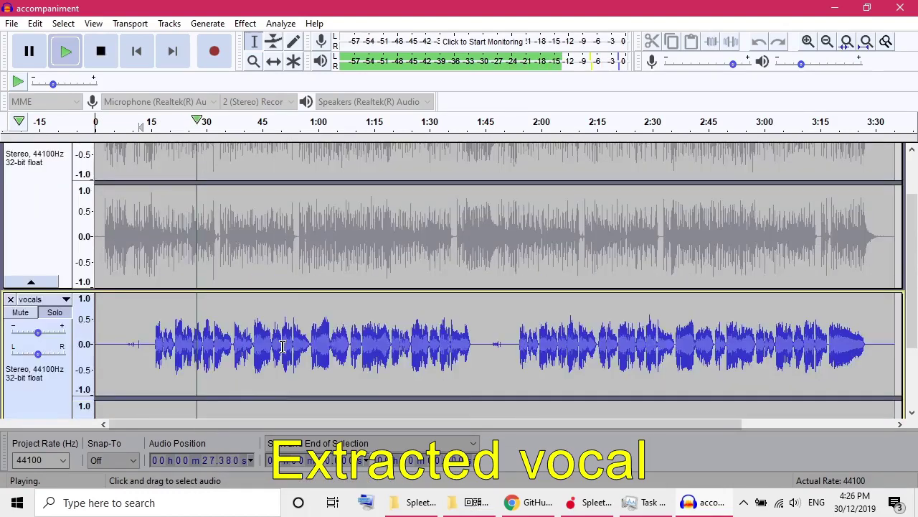
pyautogui.scroll(2, 241, 303)
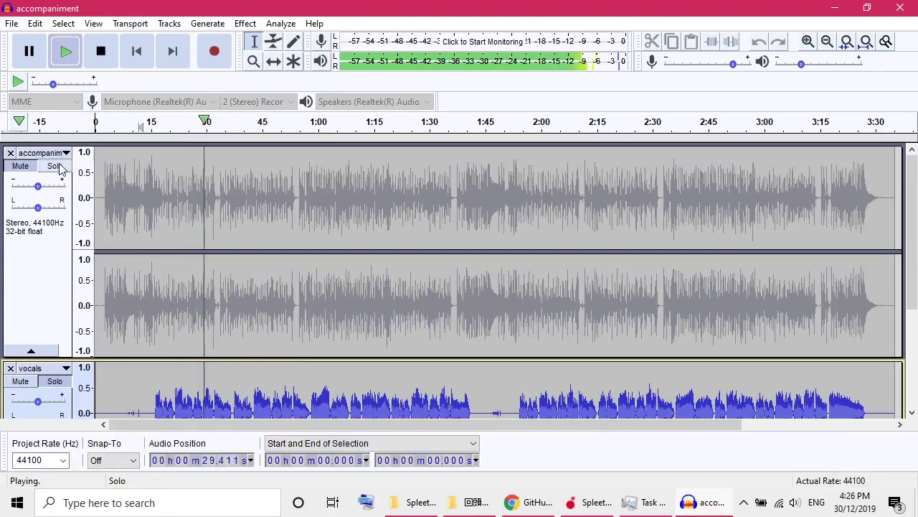
# - Solo the accompaniment track to hear it alone, pausing and resuming playback
pyautogui.click(58, 167)
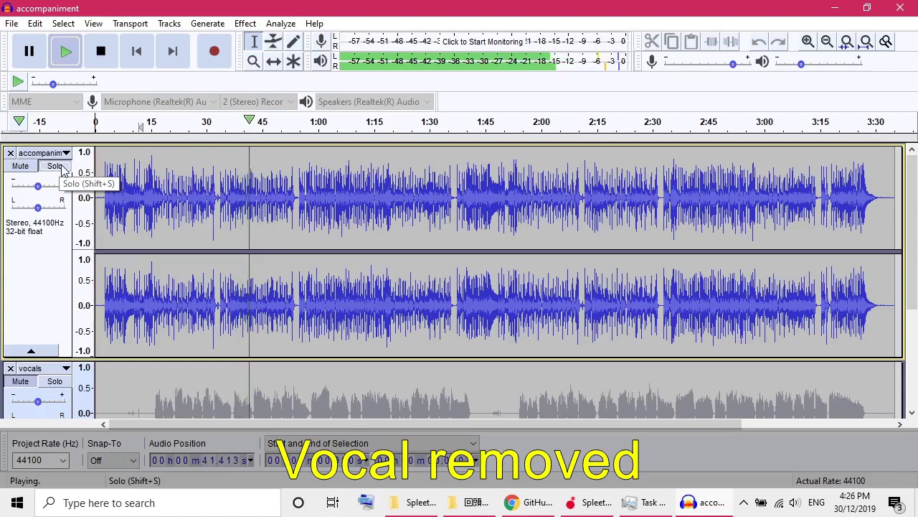
pyautogui.click(29, 60)
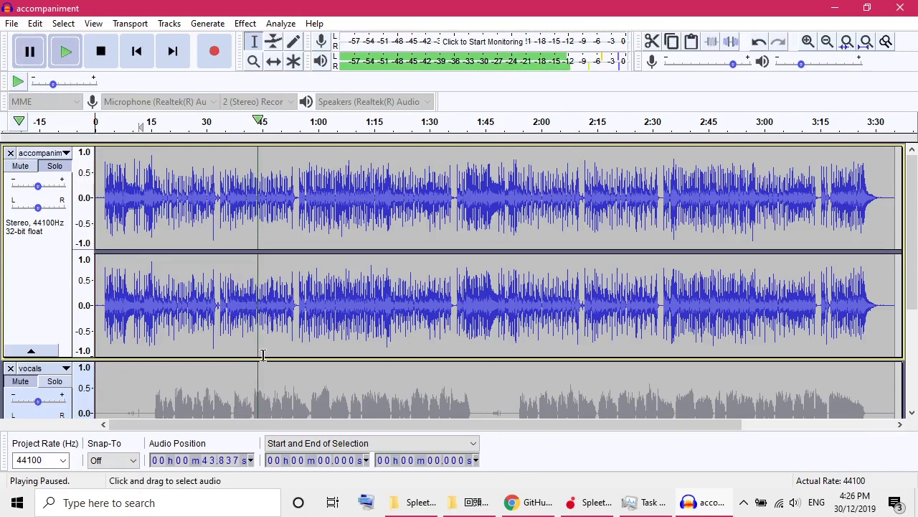
pyautogui.click(66, 51)
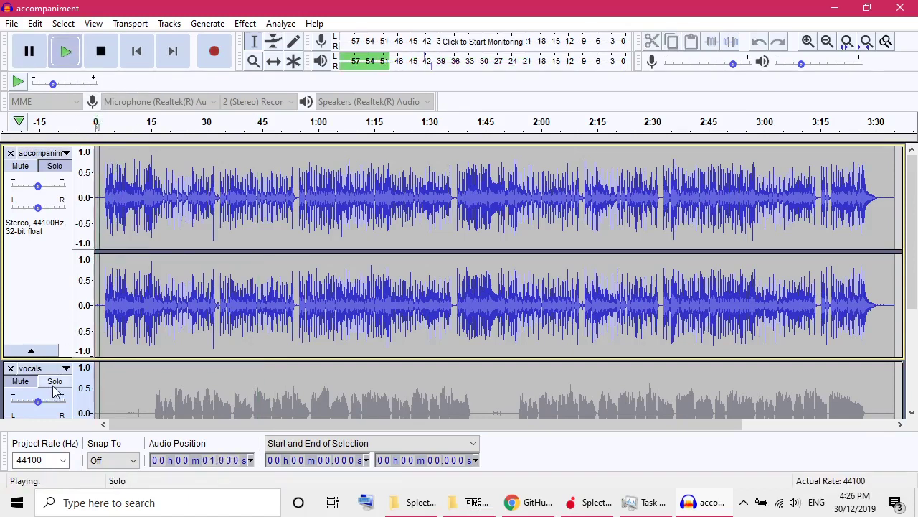
# - Solo the vocals track to hear the vocals on their own
pyautogui.scroll(-3, 229, 287)
pyautogui.click(267, 122)
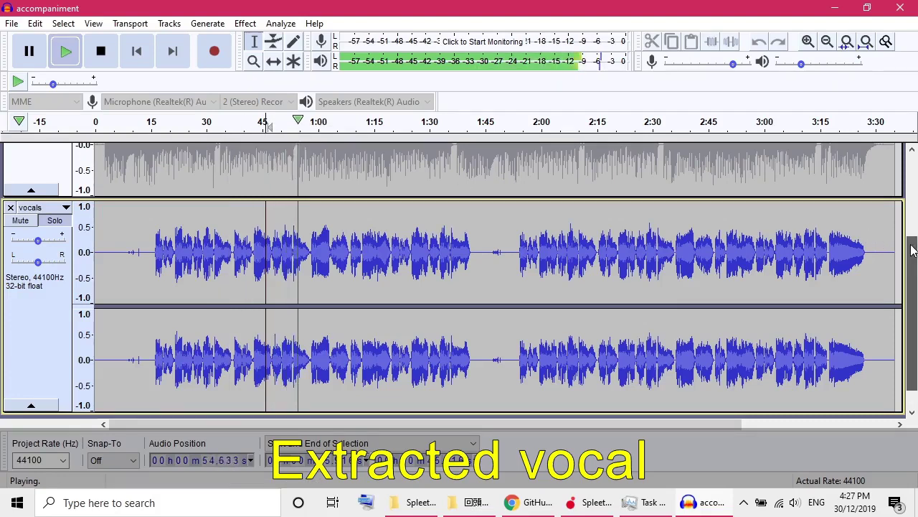
pyautogui.moveTo(914, 266); pyautogui.dragTo(914, 230)
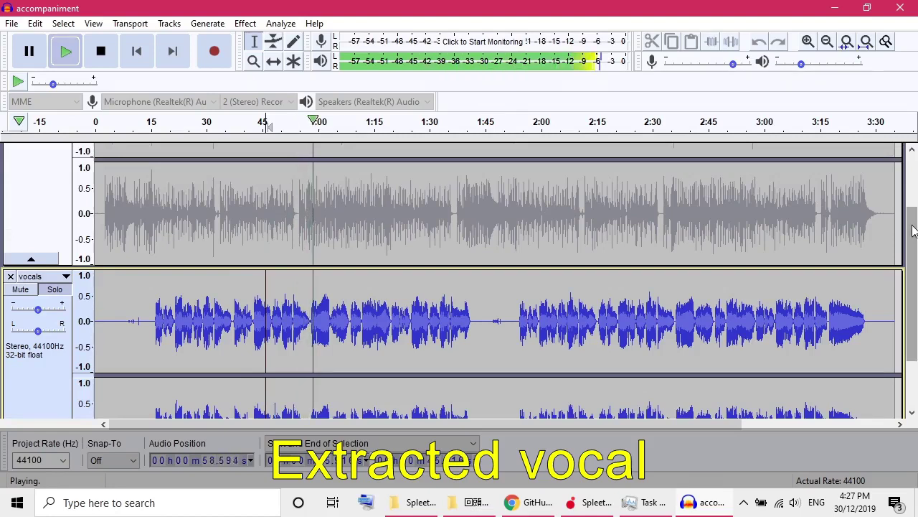
# - Release the vocals solo to hear both tracks mixed, then stop playback
pyautogui.click(61, 293)
pyautogui.scroll(-2, 63, 296)
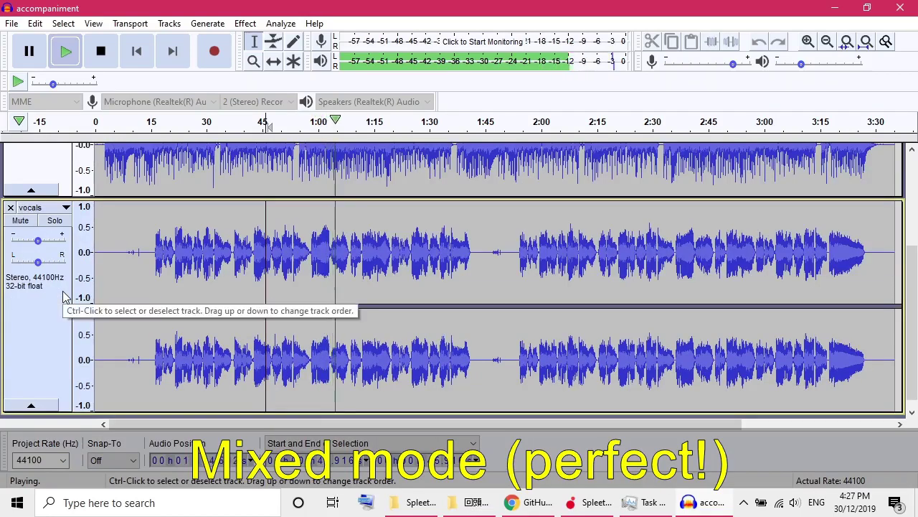
pyautogui.click(115, 59)
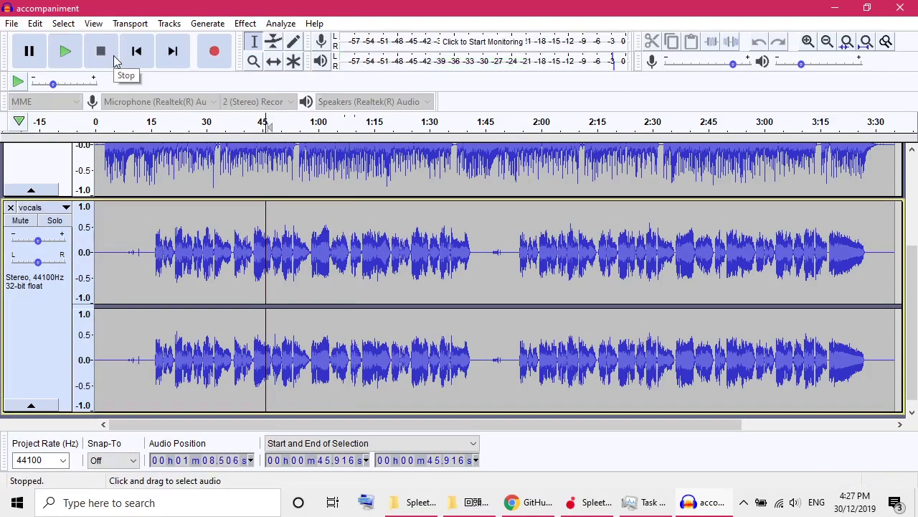